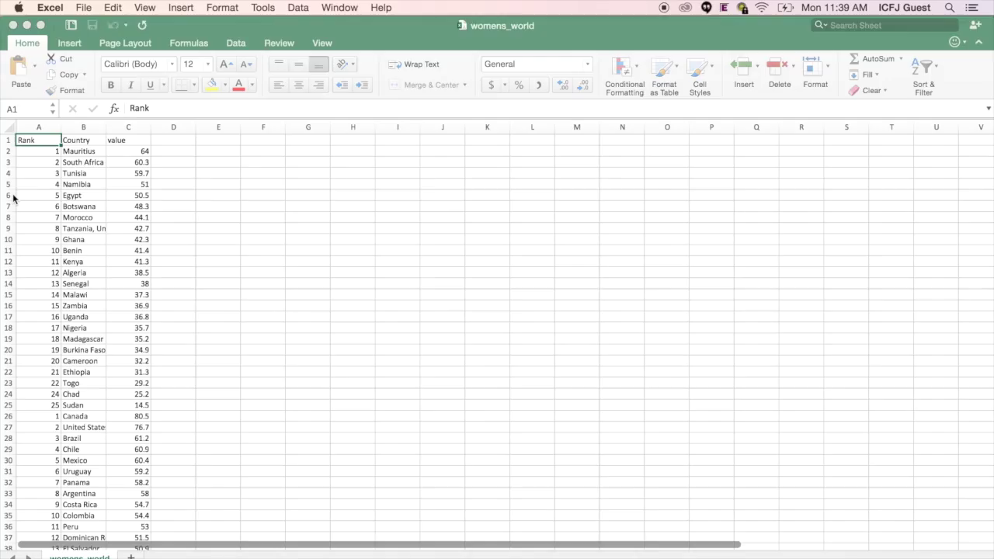
Start a new map from an Excel or CSV file
{"action": "left_click", "coordinate": [10, 196]}
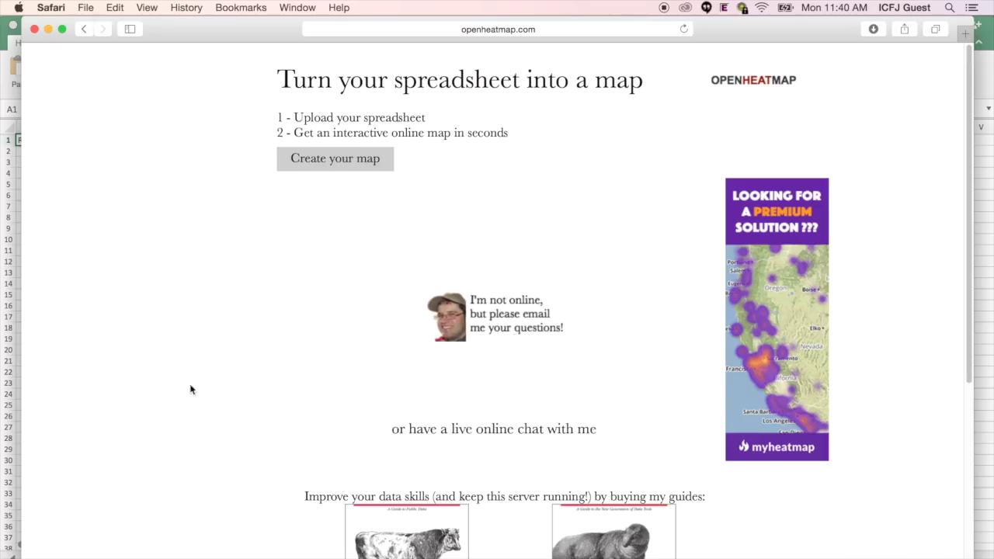
{"action": "left_click", "coordinate": [318, 163]}
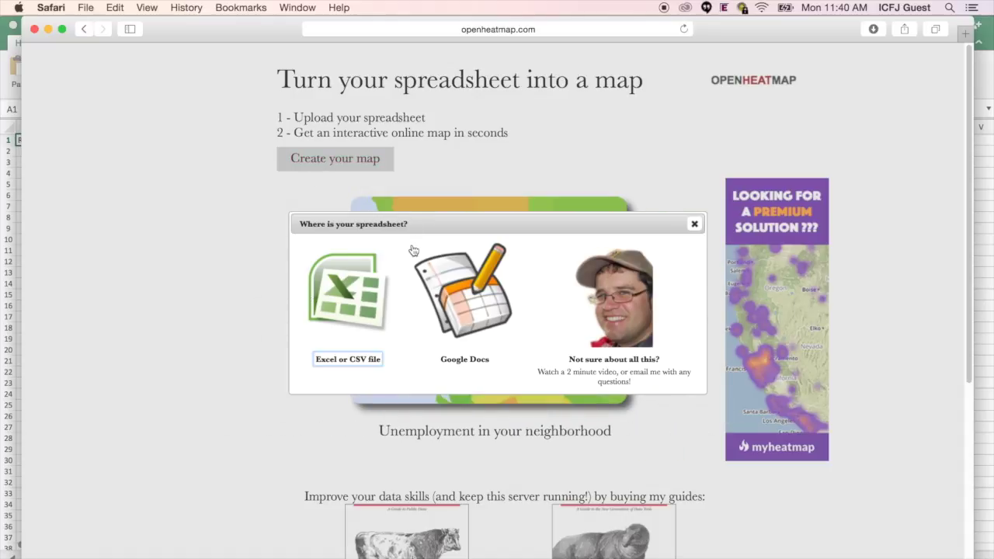
{"action": "left_click", "coordinate": [364, 267]}
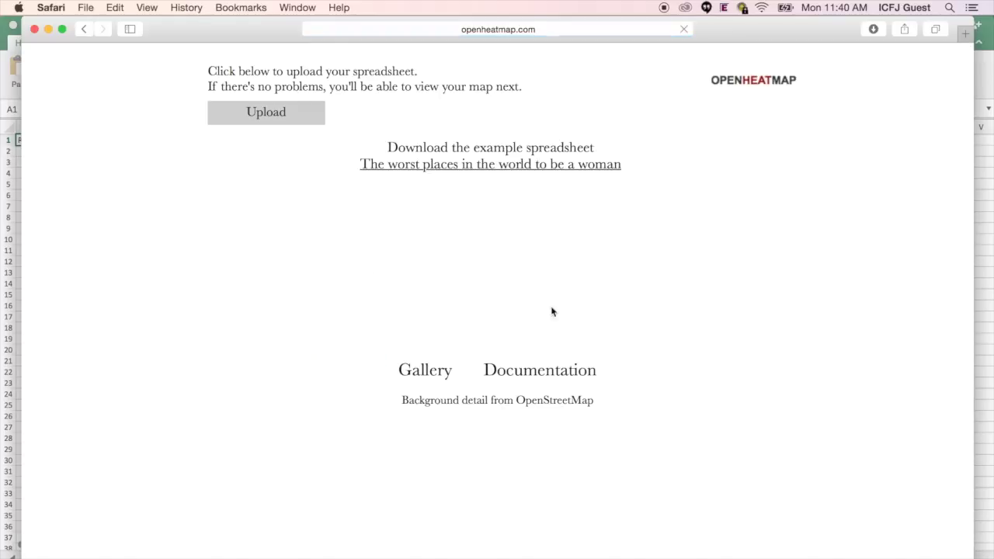
Upload womens_world.csv from the Desktop
{"action": "left_click", "coordinate": [276, 126]}
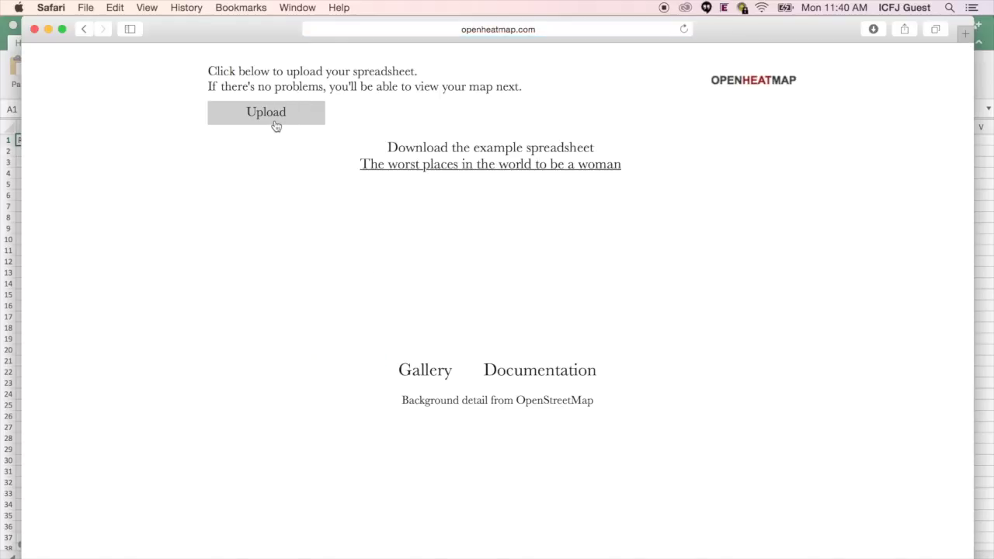
{"action": "left_click", "coordinate": [283, 115]}
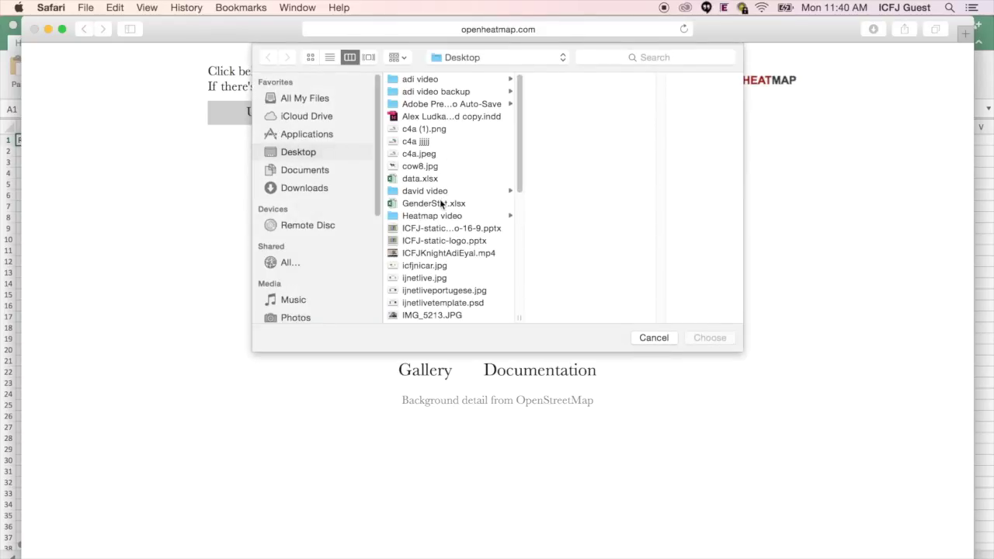
{"action": "scroll", "coordinate": [440, 199], "scroll_direction": "down", "scroll_amount": 10}
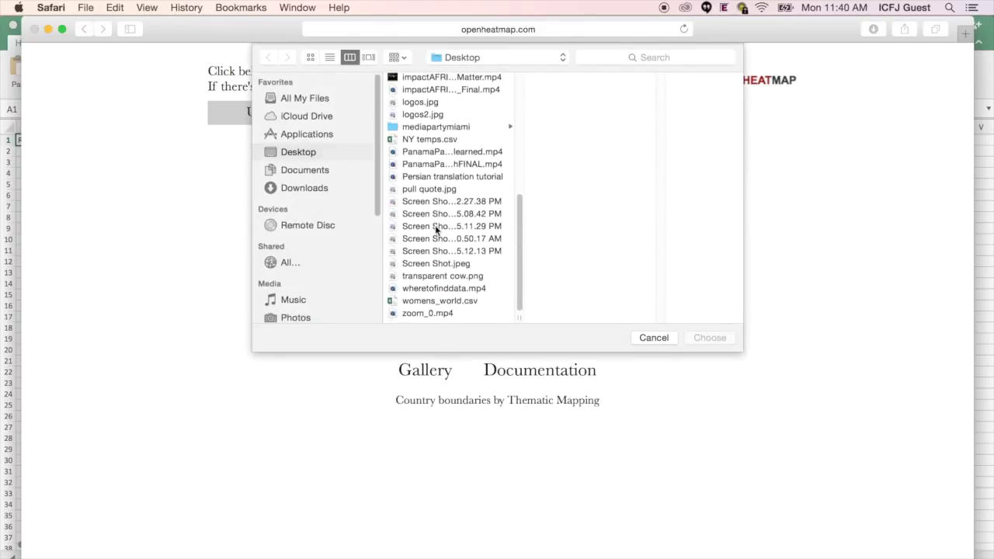
{"action": "left_click", "coordinate": [440, 301]}
{"action": "left_click", "coordinate": [716, 336]}
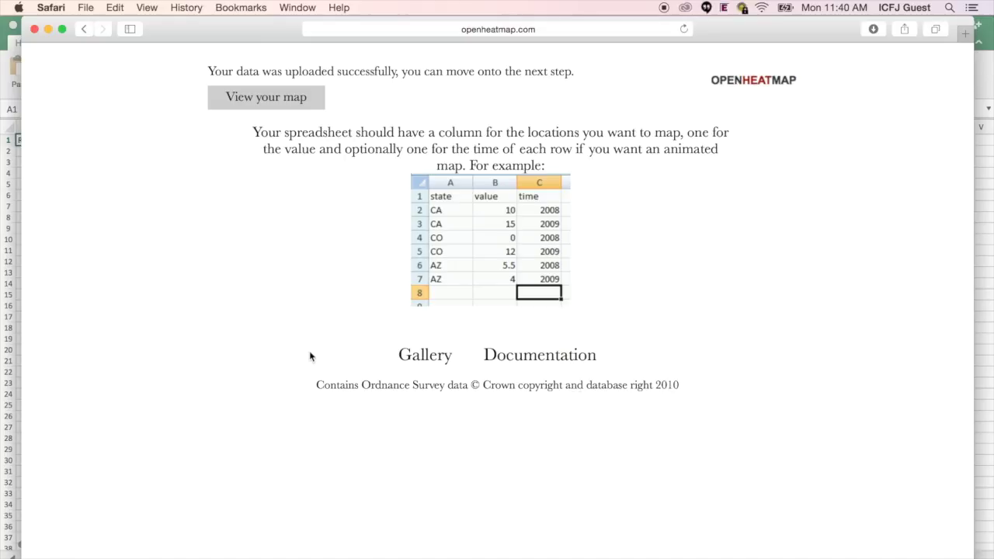
View the blue world map built from the uploaded data and zoom in onto Europe
{"action": "left_click", "coordinate": [291, 101]}
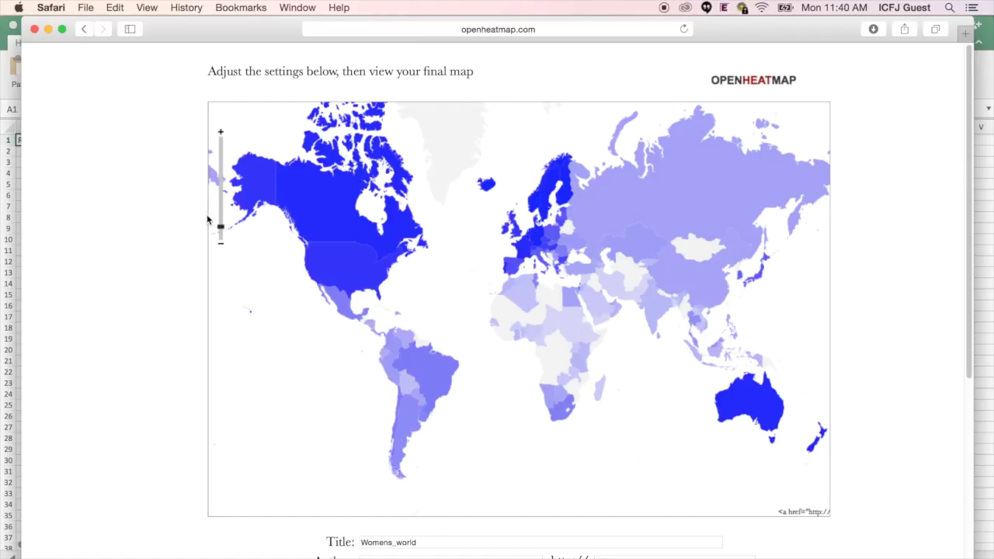
{"action": "mouse_move", "coordinate": [298, 179]}
{"action": "scroll", "coordinate": [481, 194], "scroll_direction": "down", "scroll_amount": 1}
{"action": "scroll", "coordinate": [504, 205], "scroll_direction": "up", "scroll_amount": 2}
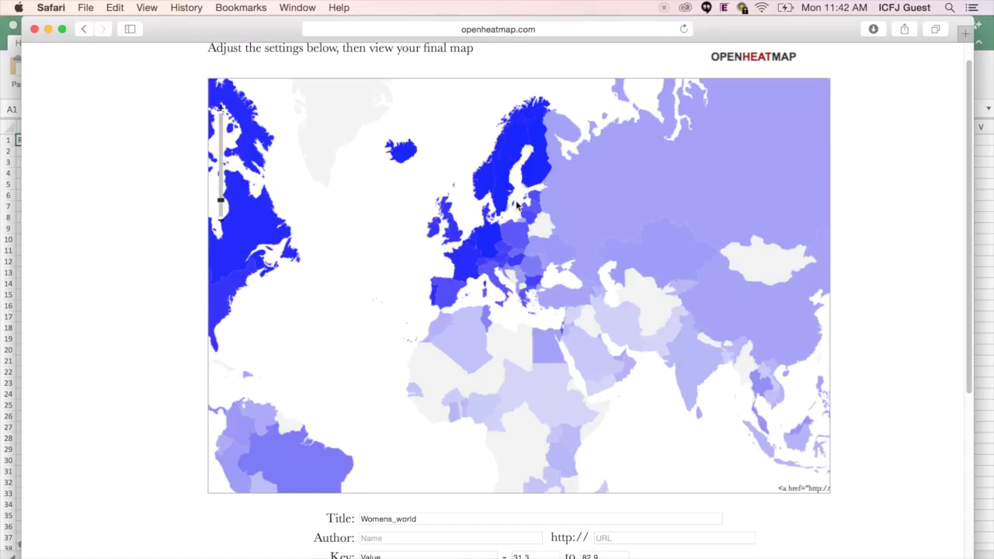
{"action": "scroll", "coordinate": [504, 205], "scroll_direction": "up", "scroll_amount": 1}
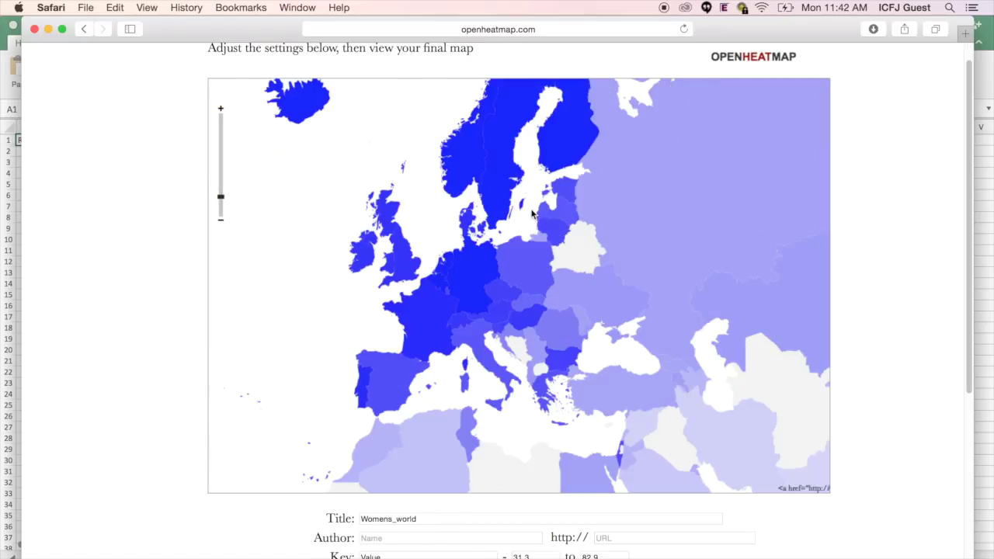
{"action": "scroll", "coordinate": [530, 213], "scroll_direction": "up", "scroll_amount": 1}
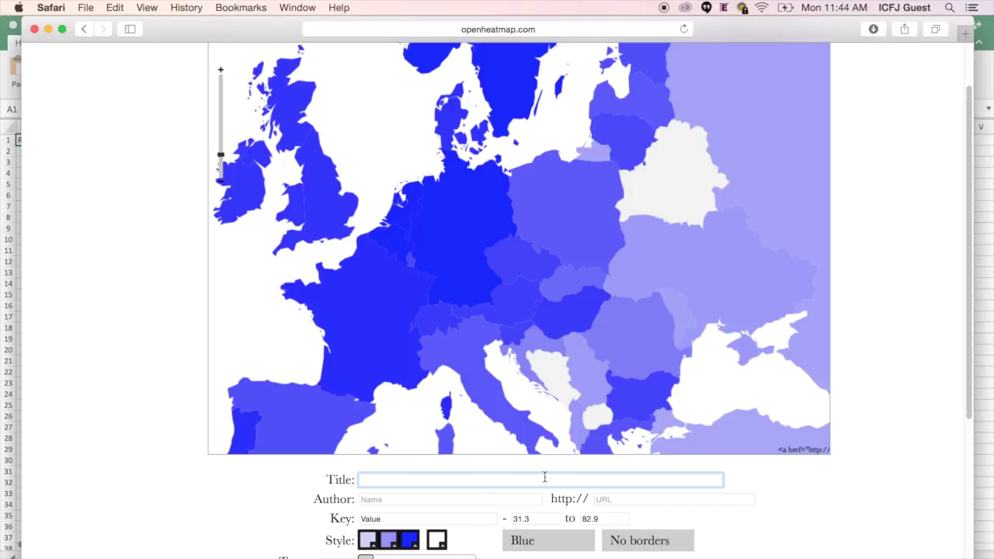
Enter title 'Worst Places in the World to be a Woman', author IJNet, and URL womensworld
{"action": "type", "text": "Worst Places in the World to be a Woman"}
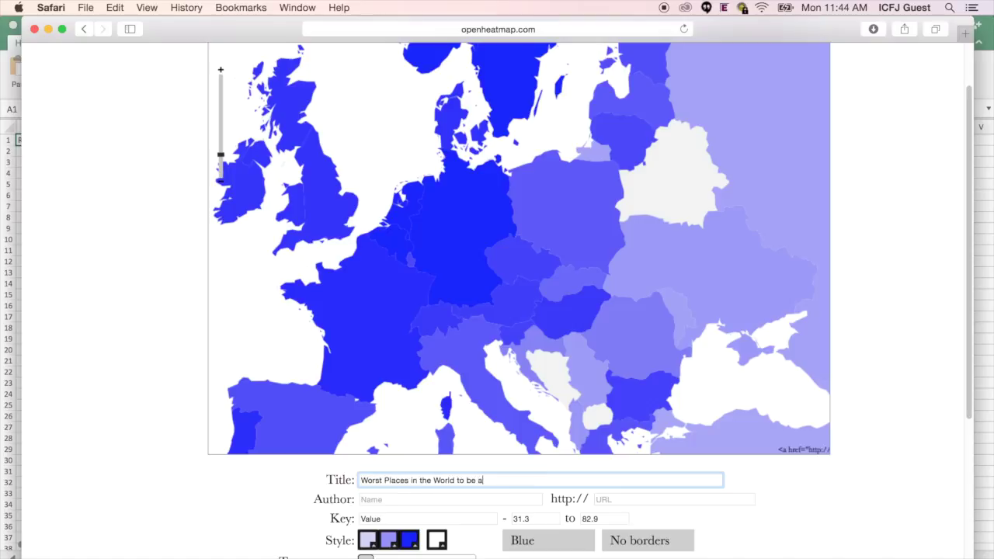
{"action": "left_click", "coordinate": [512, 498]}
{"action": "type", "text": "I"}
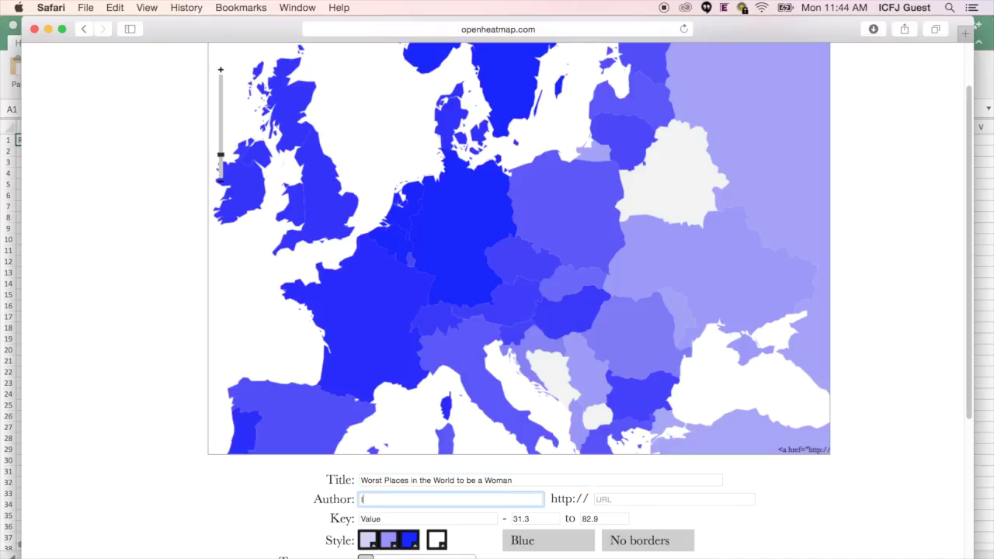
{"action": "type", "text": "JNet"}
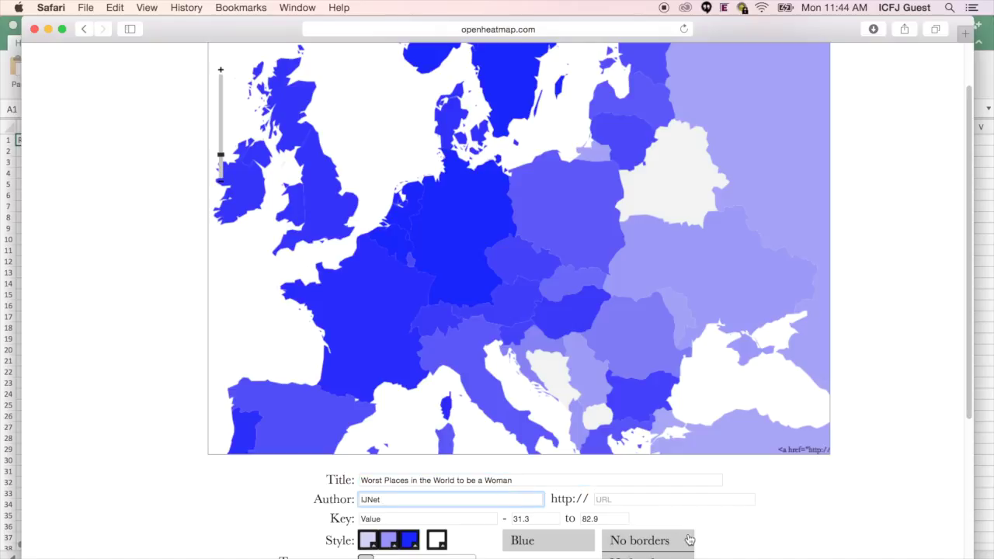
{"action": "left_click", "coordinate": [670, 503]}
{"action": "type", "text": "womensworld"}
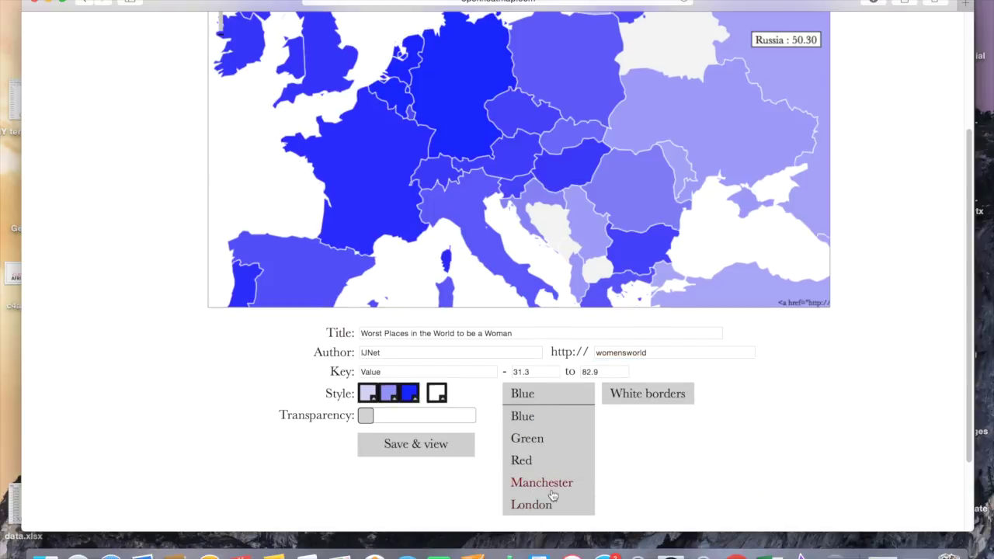
Use the Blue scheme with no borders, raise transparency to reveal the street map, and save
{"action": "left_click", "coordinate": [548, 506]}
{"action": "left_click", "coordinate": [550, 396]}
{"action": "left_click", "coordinate": [549, 398]}
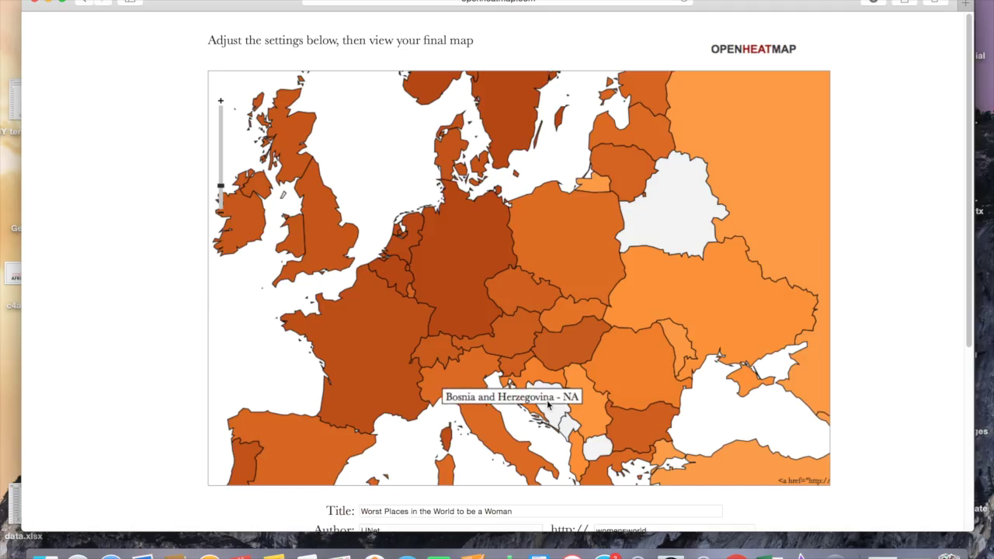
{"action": "scroll", "coordinate": [549, 402], "scroll_direction": "down", "scroll_amount": 5}
{"action": "left_click", "coordinate": [548, 289]}
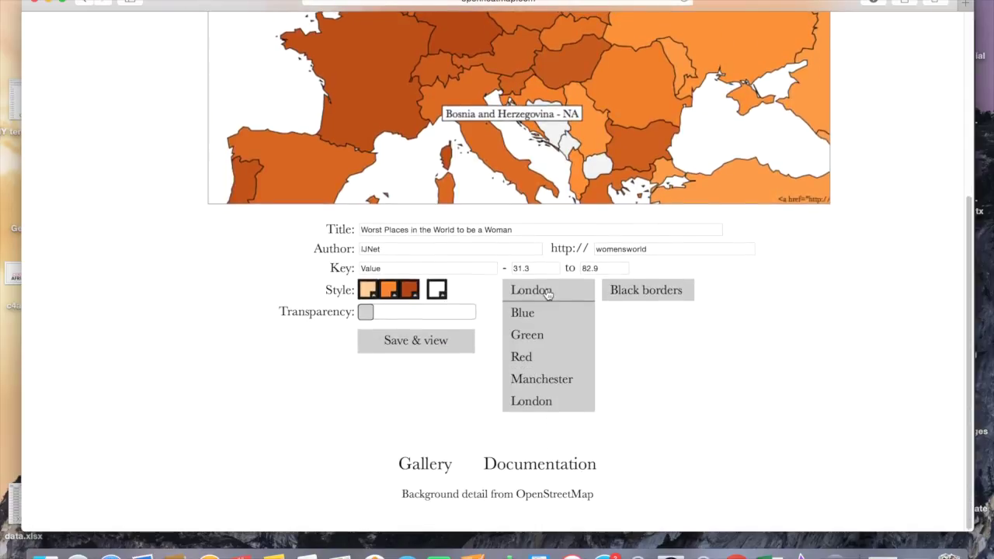
{"action": "left_click", "coordinate": [544, 313]}
{"action": "left_click", "coordinate": [602, 297]}
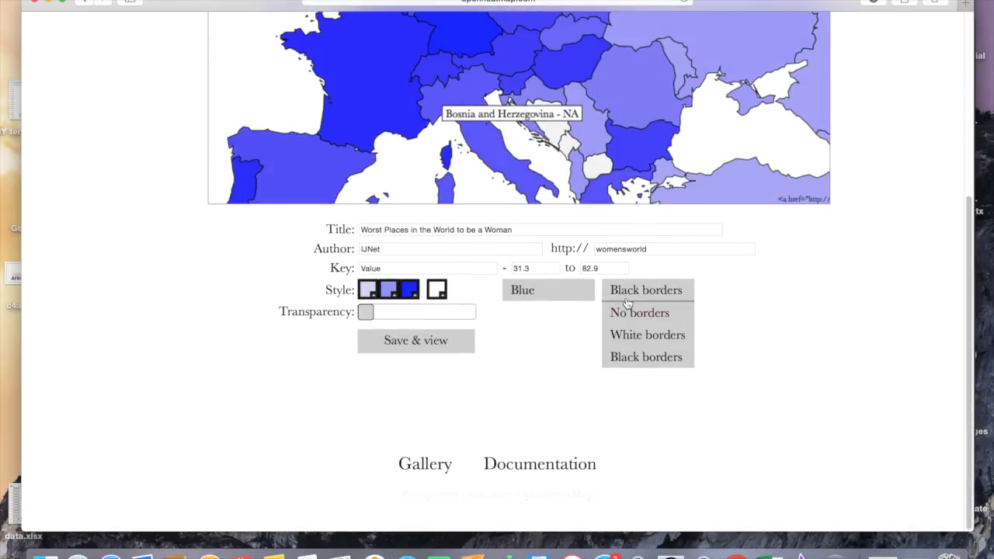
{"action": "left_click", "coordinate": [628, 344]}
{"action": "scroll", "coordinate": [628, 345], "scroll_direction": "up", "scroll_amount": 3}
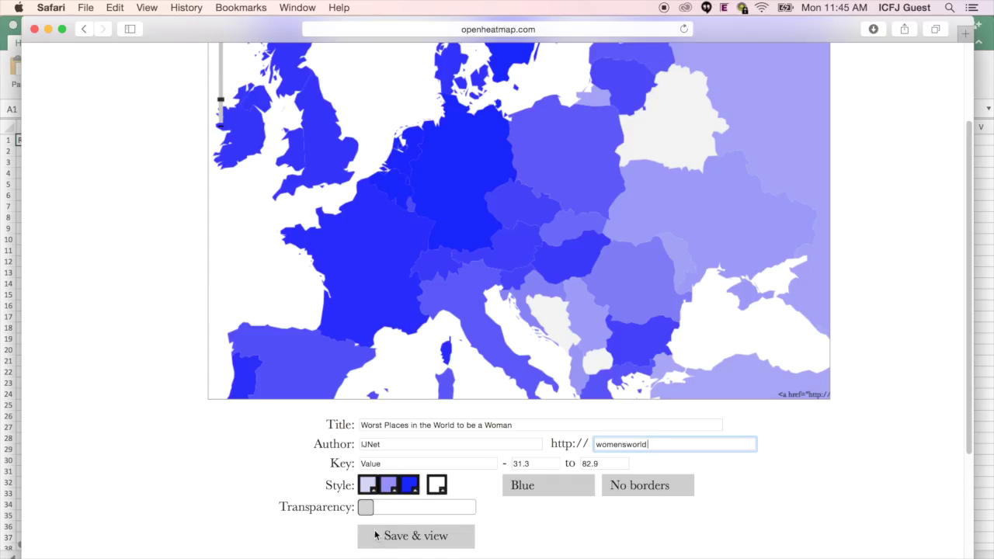
{"action": "left_click_drag", "start_coordinate": [365, 507], "coordinate": [402, 515]}
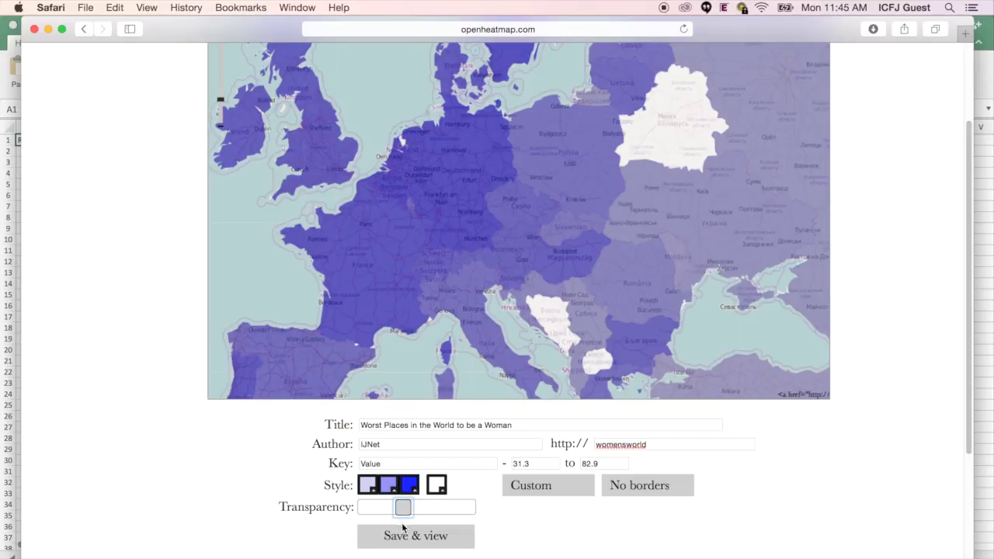
{"action": "left_click", "coordinate": [404, 538]}
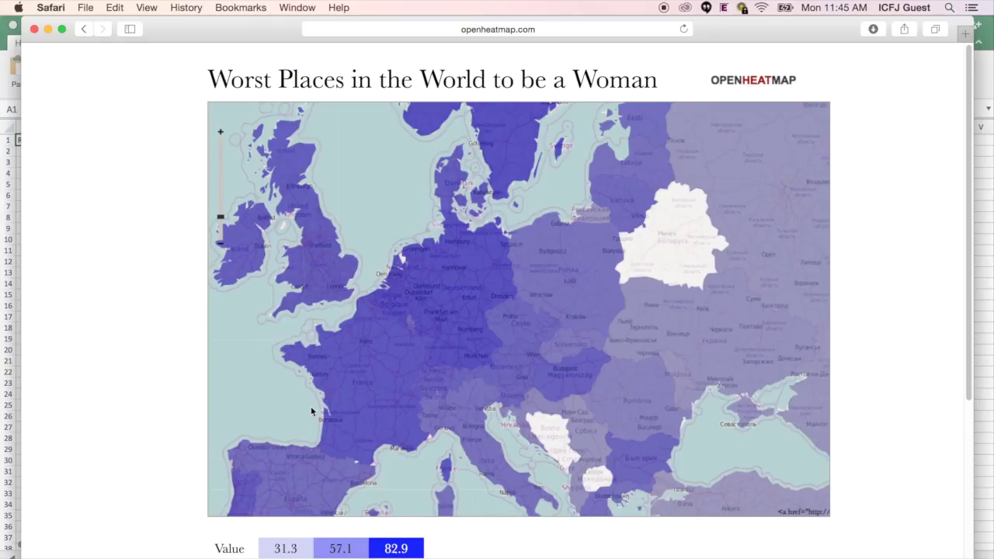
Check country values on the saved map and scroll down to the value legend
{"action": "mouse_move", "coordinate": [332, 394]}
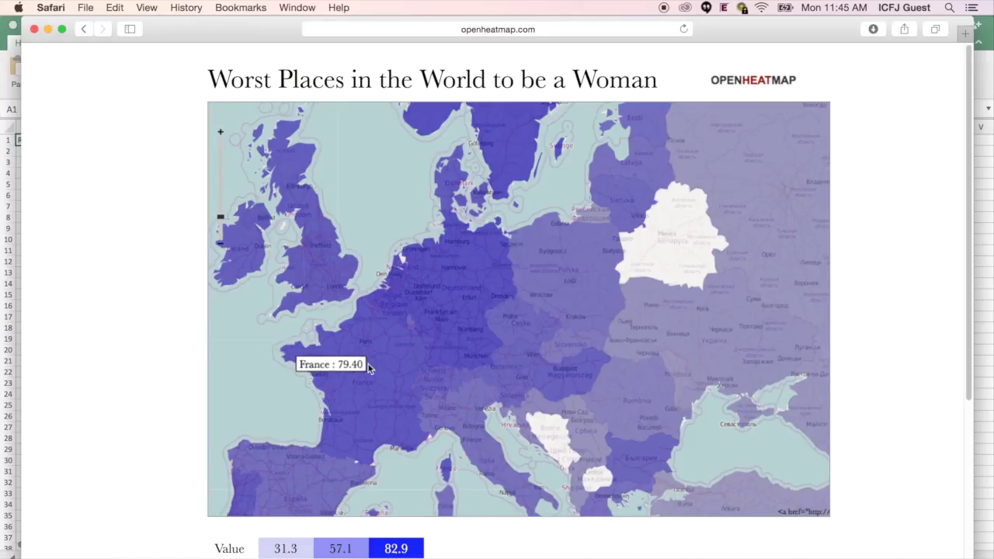
{"action": "mouse_move", "coordinate": [423, 305]}
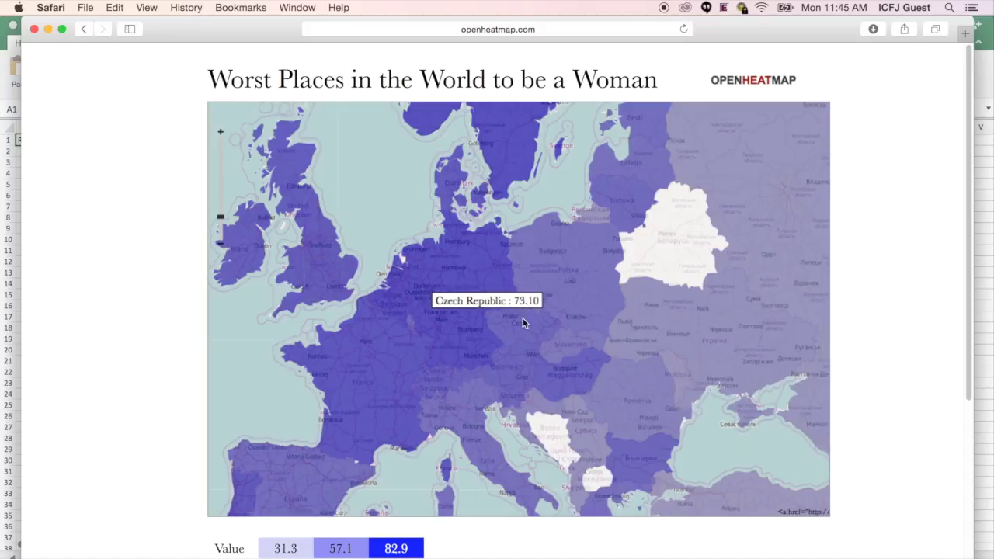
{"action": "mouse_move", "coordinate": [501, 387]}
{"action": "mouse_move", "coordinate": [552, 424]}
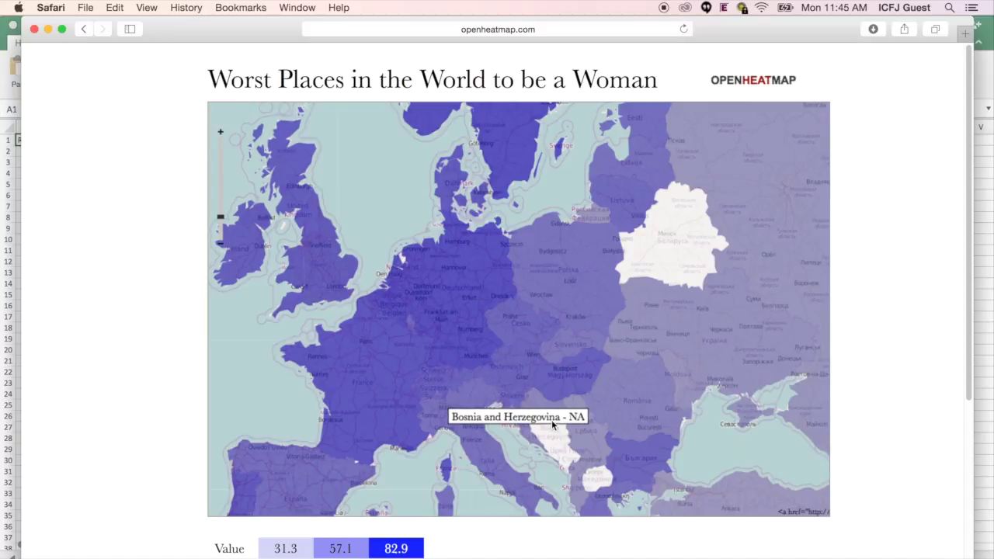
{"action": "scroll", "coordinate": [552, 423], "scroll_direction": "down", "scroll_amount": 3}
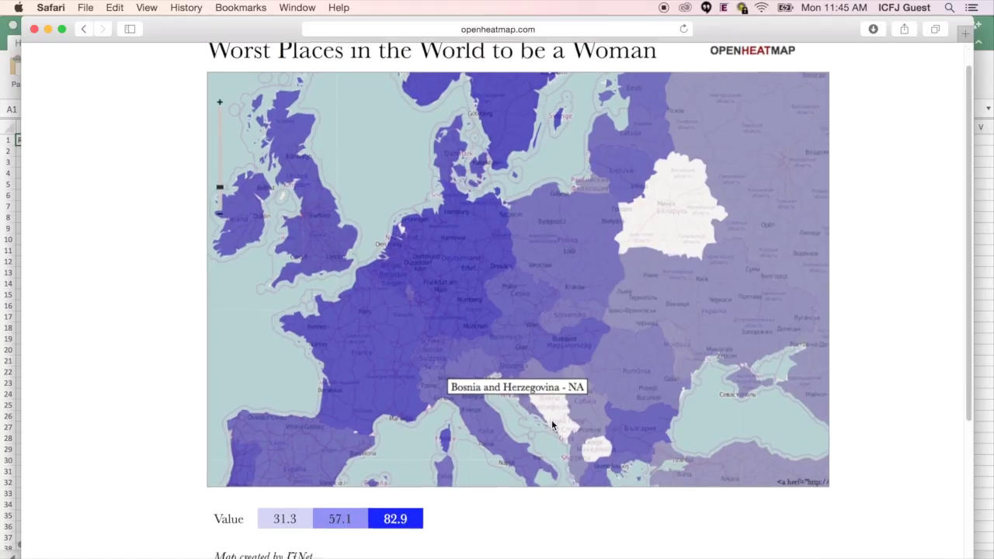
{"action": "scroll", "coordinate": [552, 426], "scroll_direction": "down", "scroll_amount": 3}
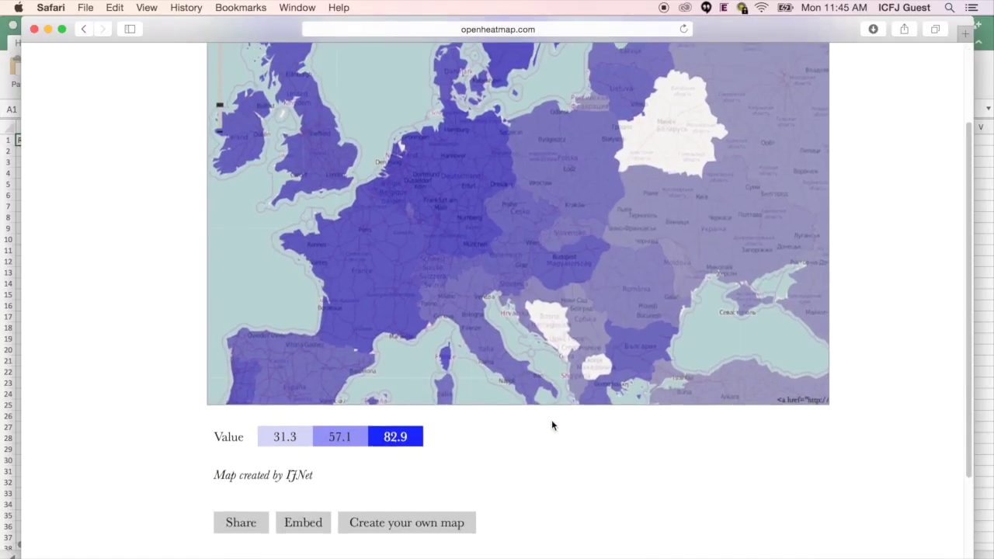
Show the map's iframe embed code, then zoom the map out to the whole world
{"action": "left_click", "coordinate": [247, 515]}
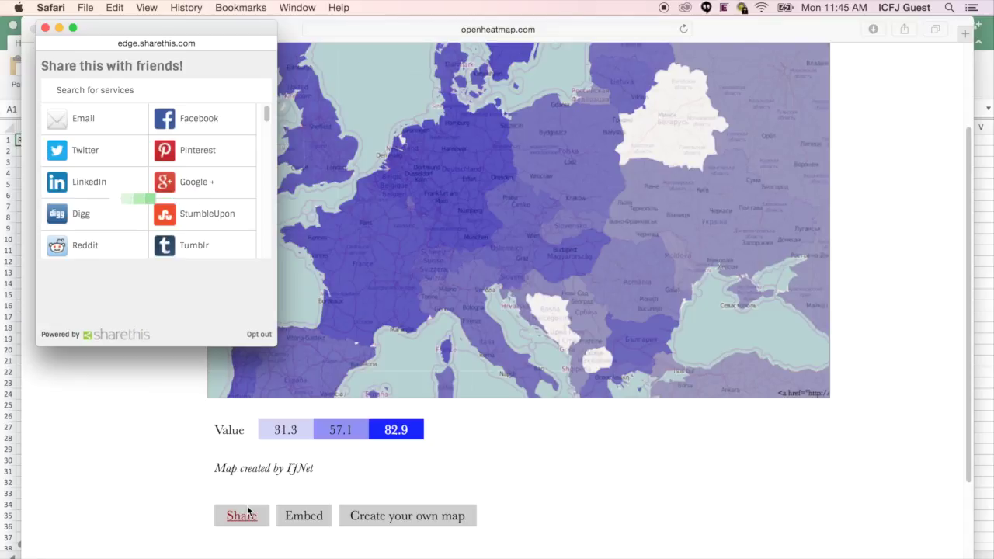
{"action": "left_click", "coordinate": [287, 517]}
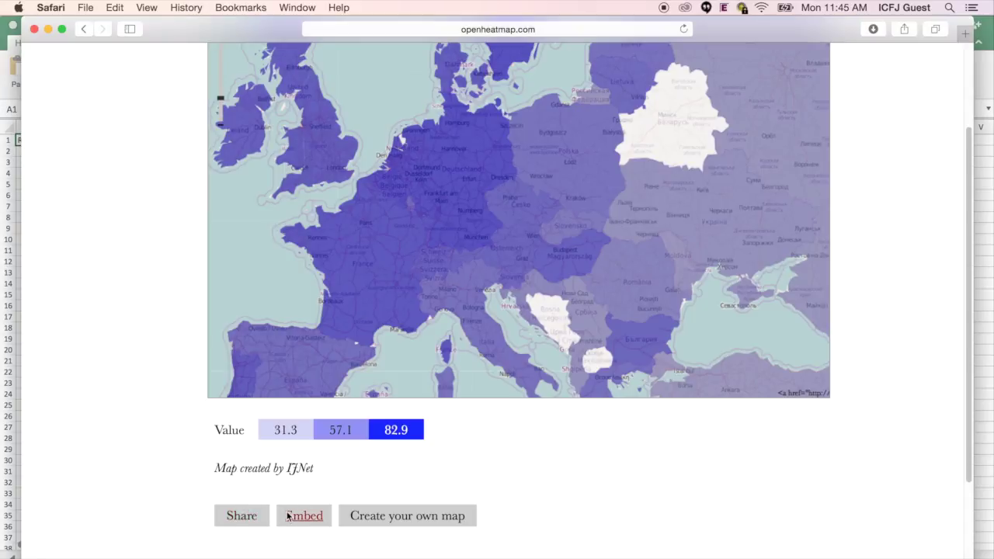
{"action": "left_click", "coordinate": [310, 516]}
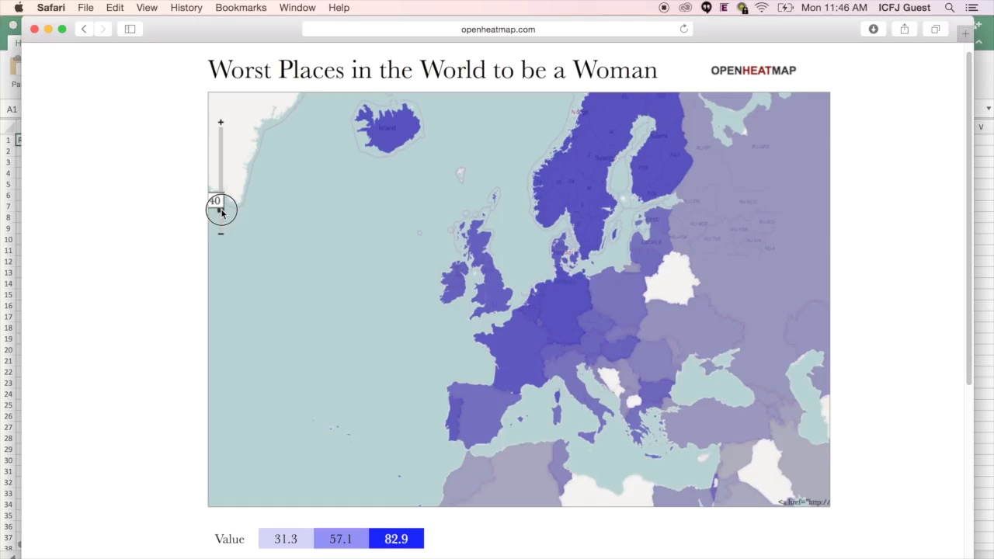
{"action": "left_click", "coordinate": [218, 212]}
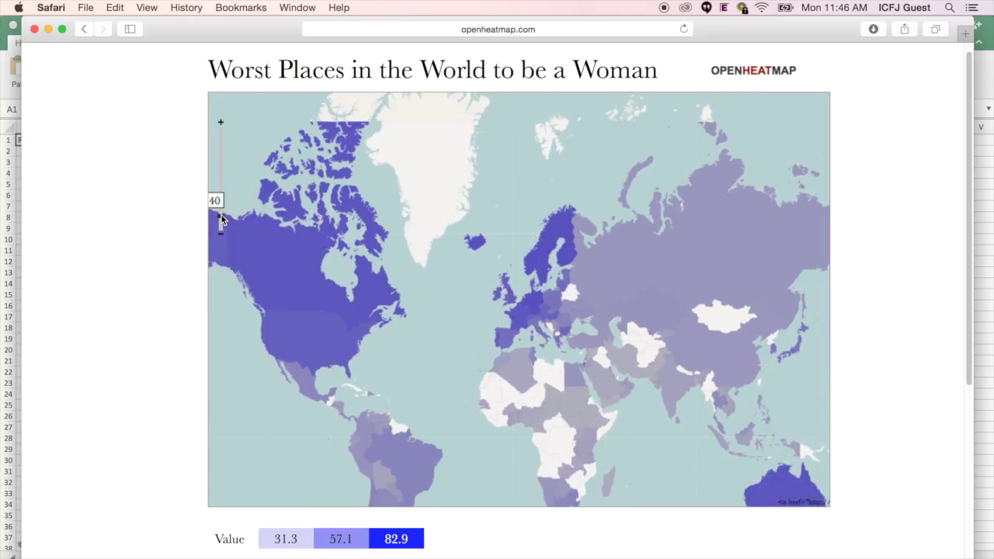
{"action": "left_click_drag", "start_coordinate": [221, 220], "coordinate": [117, 247]}
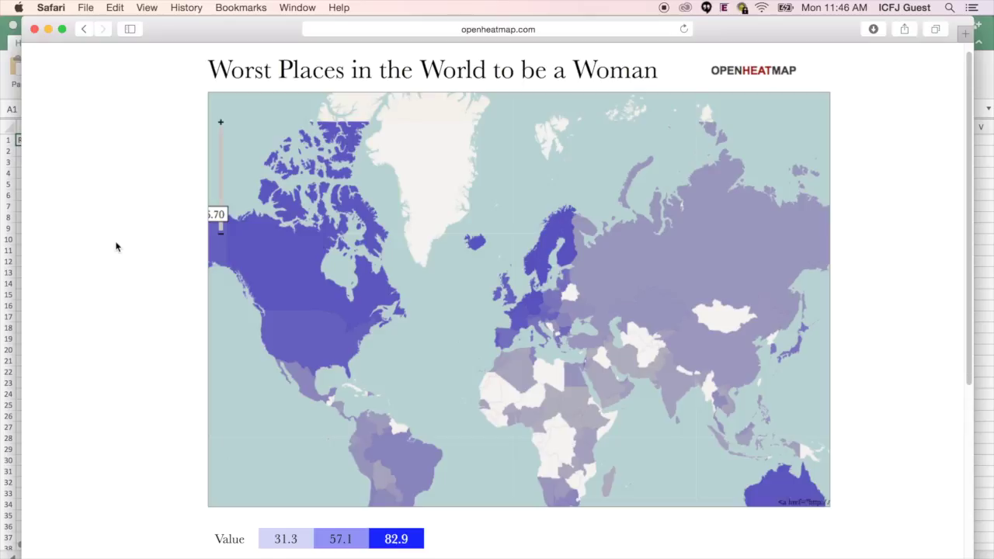